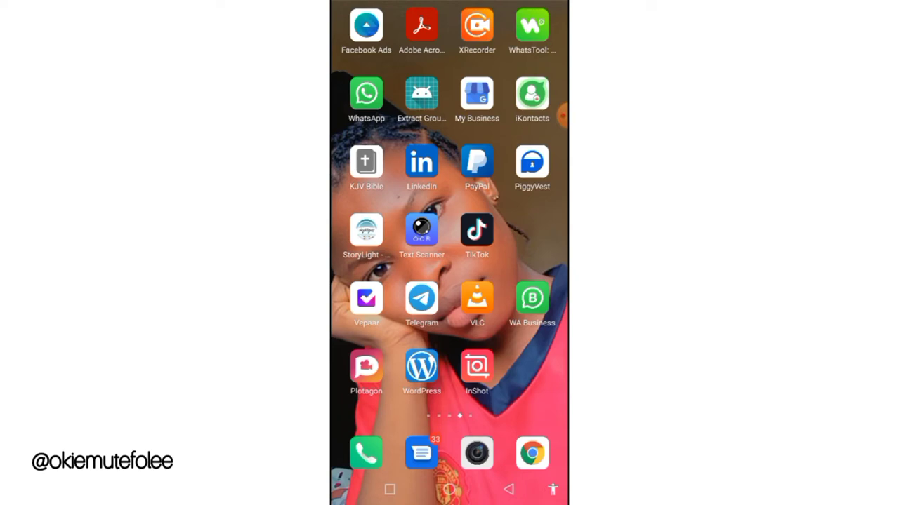
Swipe the Android home screen to the page holding the Facebook icon.
drag(365, 281, 534, 281)
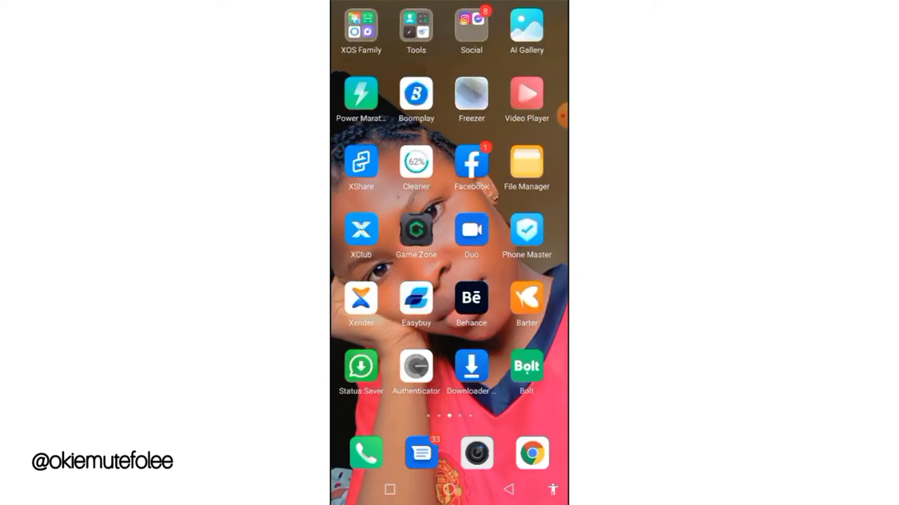
Launch Facebook, scroll through your profile, then return to the home feed.
click(471, 161)
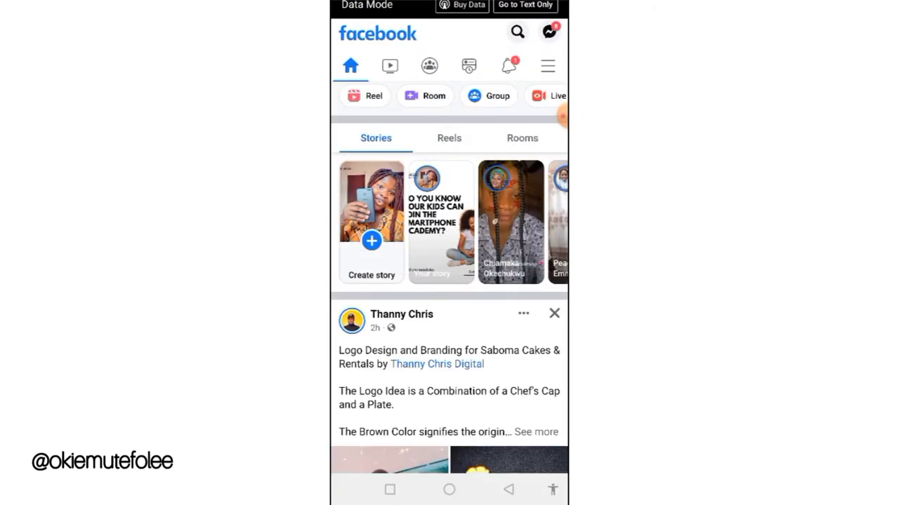
click(351, 104)
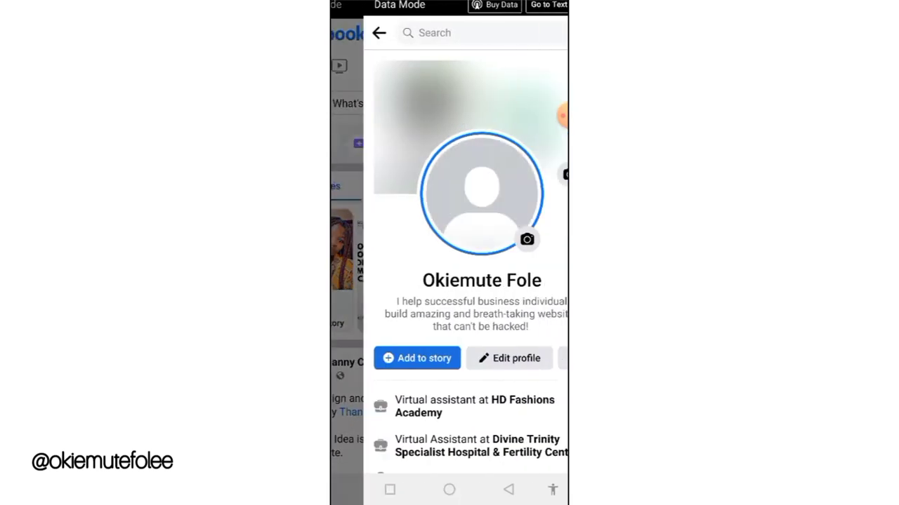
scroll(449, 261, down, 2)
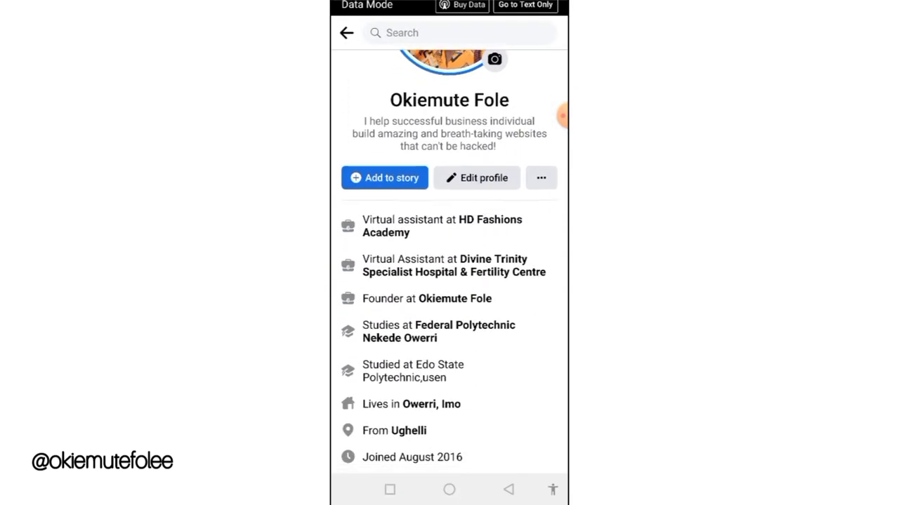
scroll(449, 262, down, 3)
scroll(449, 262, down, 5)
scroll(449, 262, down, 3)
scroll(449, 262, down, 4)
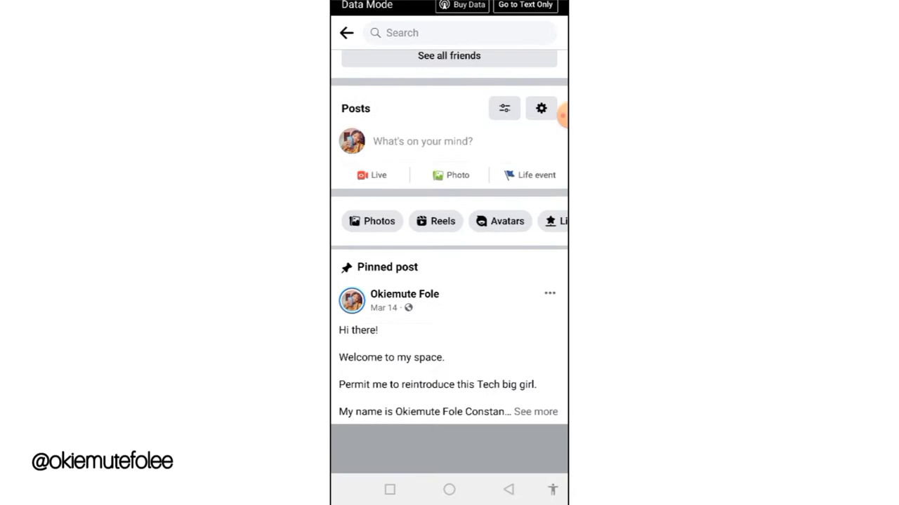
click(525, 4)
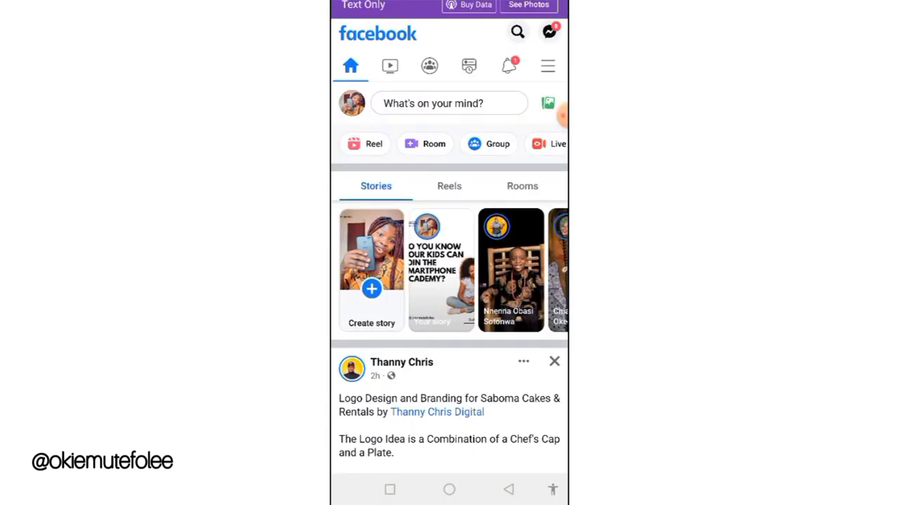
scroll(449, 281, down, 3)
scroll(449, 281, up, 3)
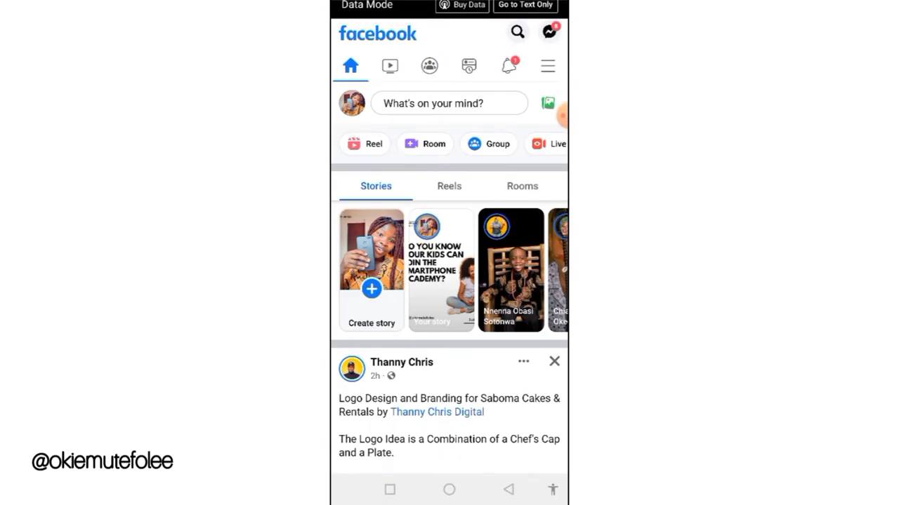
Reopen your profile and scroll down to the MY LIFE AS A WEBSITE DEVELOPER post.
click(352, 103)
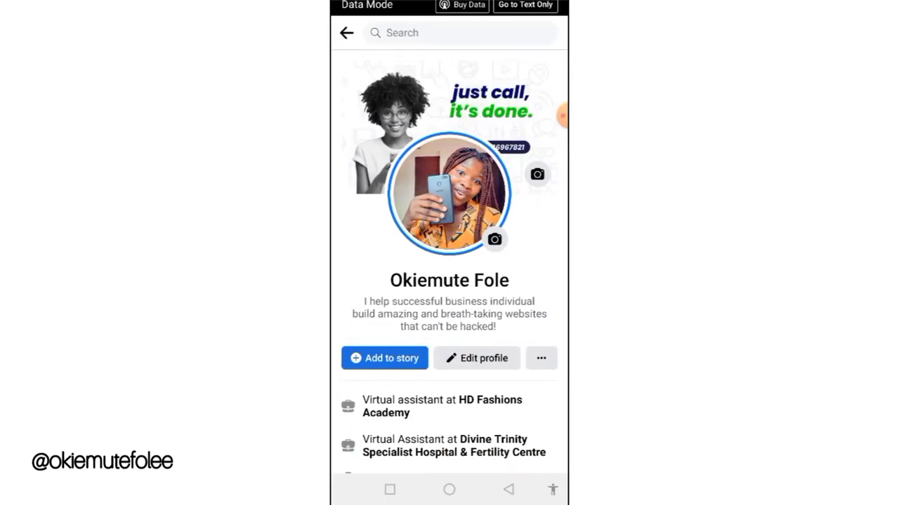
scroll(449, 281, down, 5)
scroll(449, 281, down, 3)
scroll(449, 281, down, 3)
scroll(449, 281, down, 3)
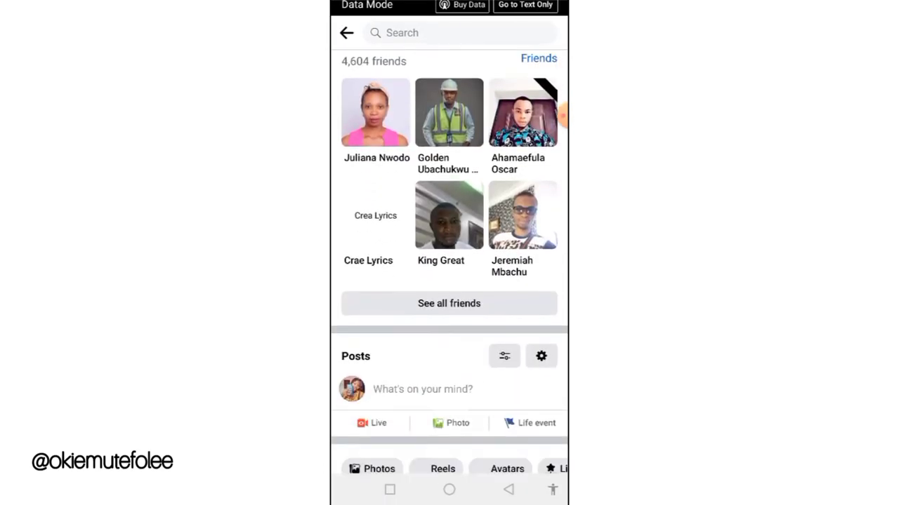
scroll(449, 281, down, 3)
scroll(449, 281, down, 3)
scroll(450, 281, down, 3)
scroll(449, 281, down, 3)
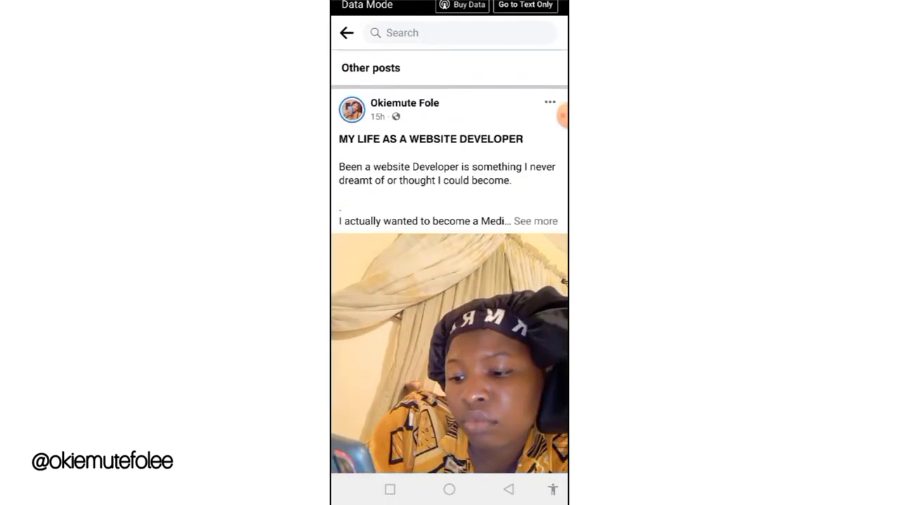
scroll(449, 281, down, 2)
scroll(450, 281, up, 3)
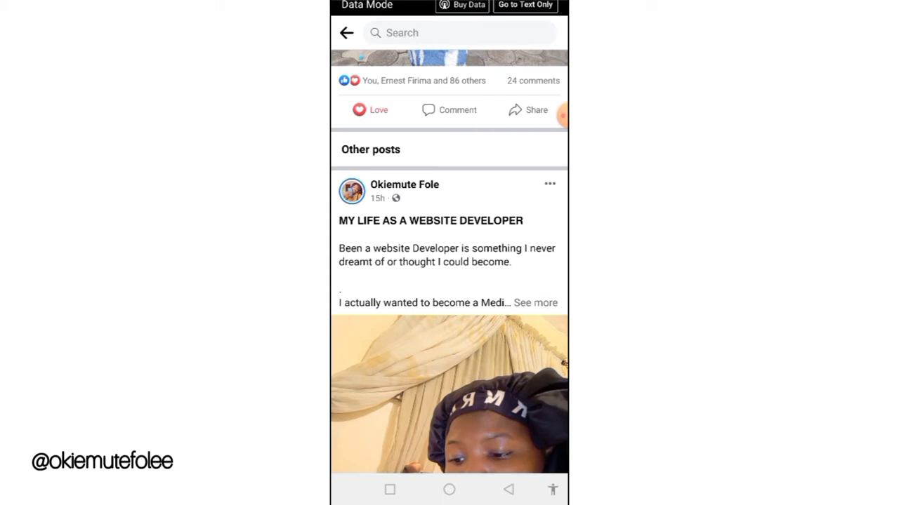
Expand the website-developer post with See more, read it through, and go back to the feed.
click(535, 303)
scroll(450, 281, down, 3)
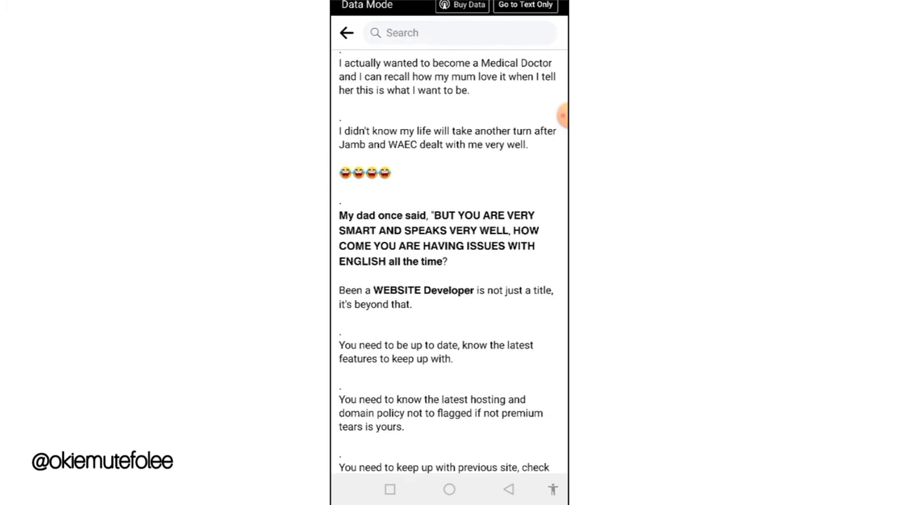
scroll(449, 281, down, 3)
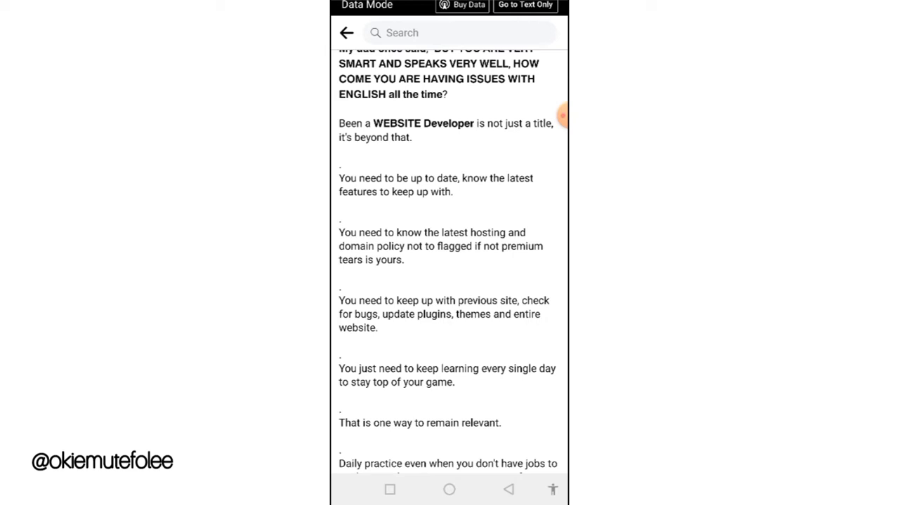
scroll(563, 114, down, 2)
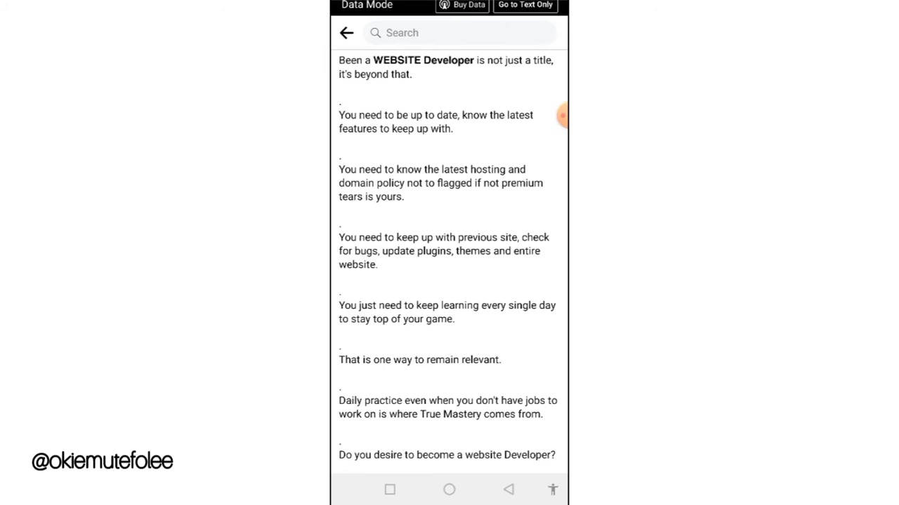
scroll(563, 114, up, 3)
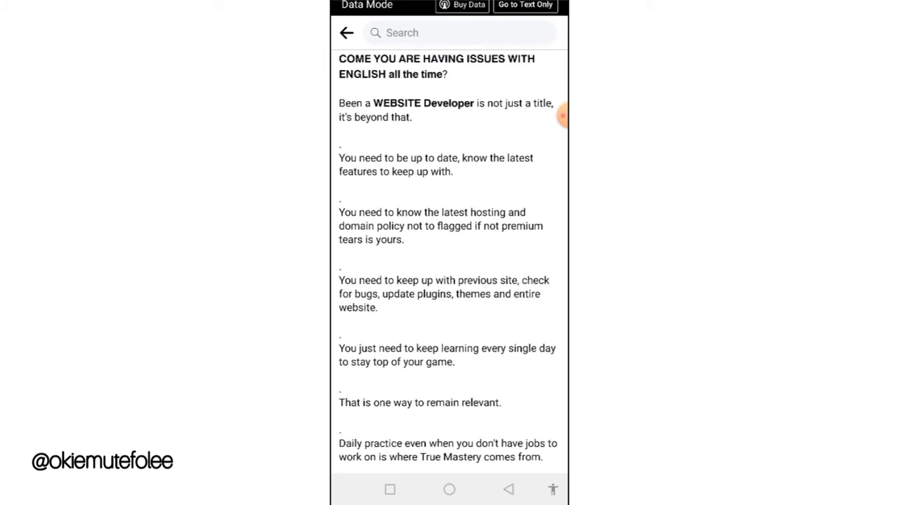
scroll(563, 115, up, 5)
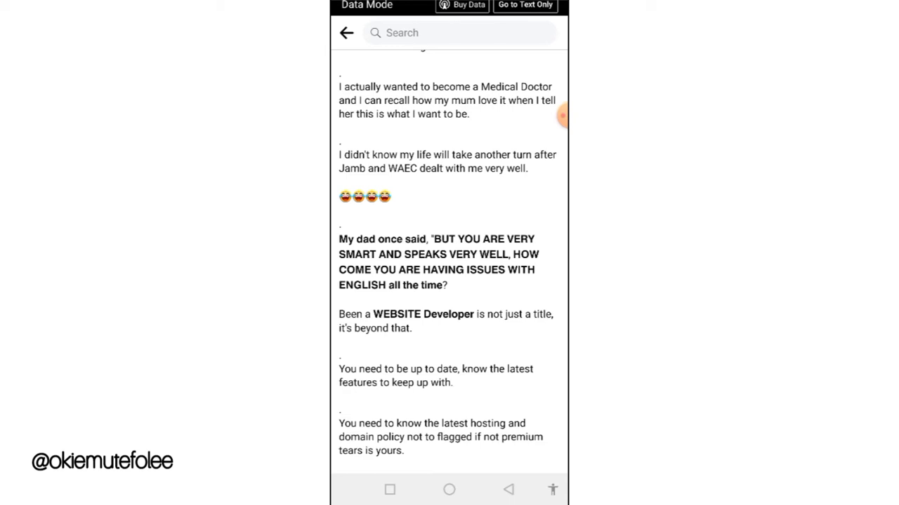
scroll(448, 265, down, 5)
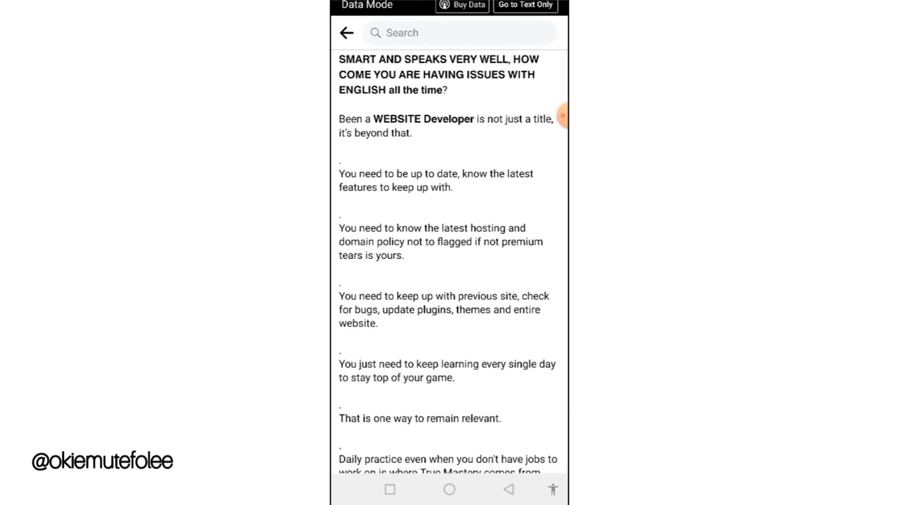
scroll(449, 260, up, 10)
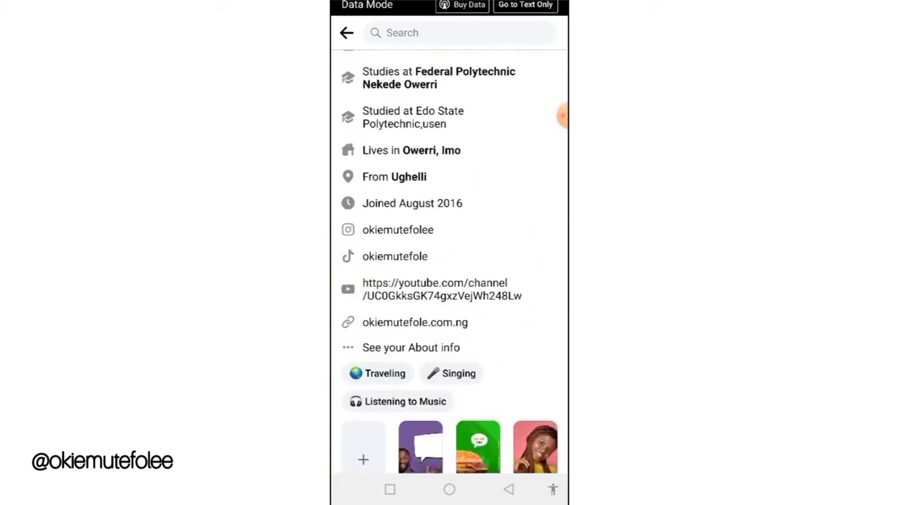
scroll(449, 260, up, 10)
click(346, 33)
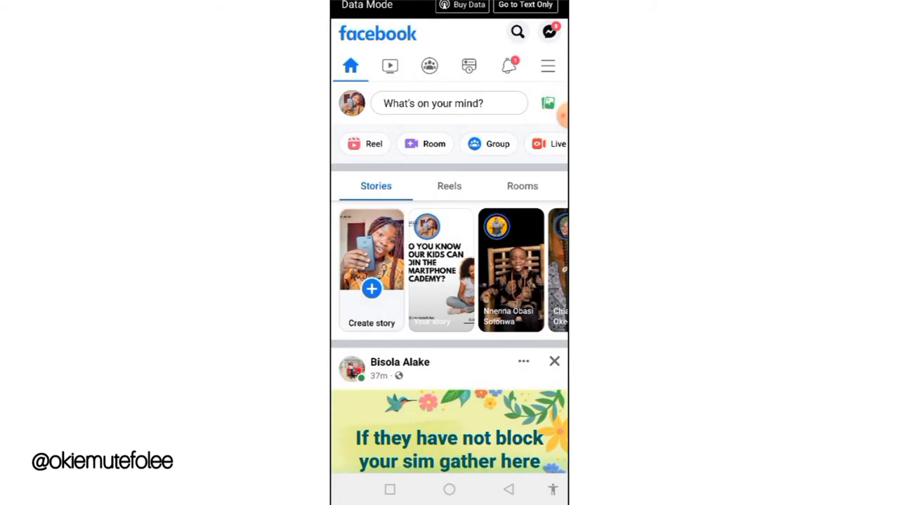
Compose a new post reading 'Why is Life is difficult?' and select the whole line.
click(433, 104)
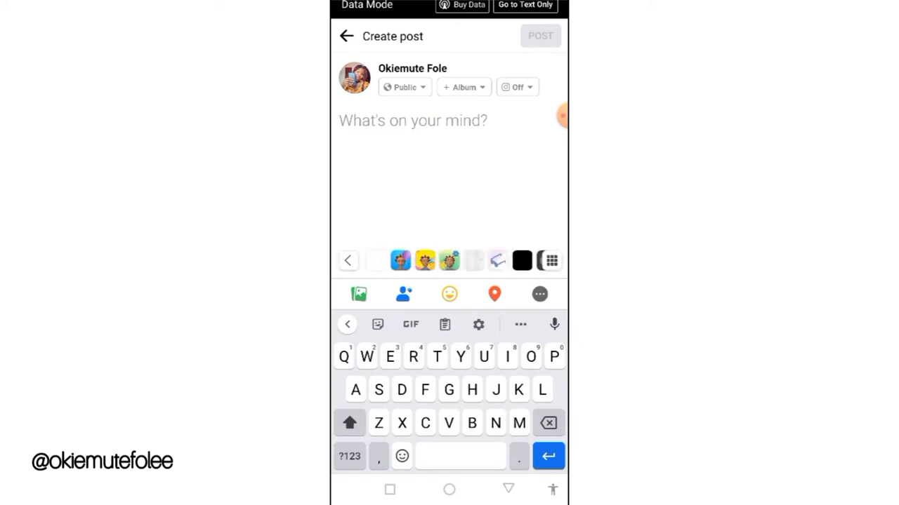
text(Why is )
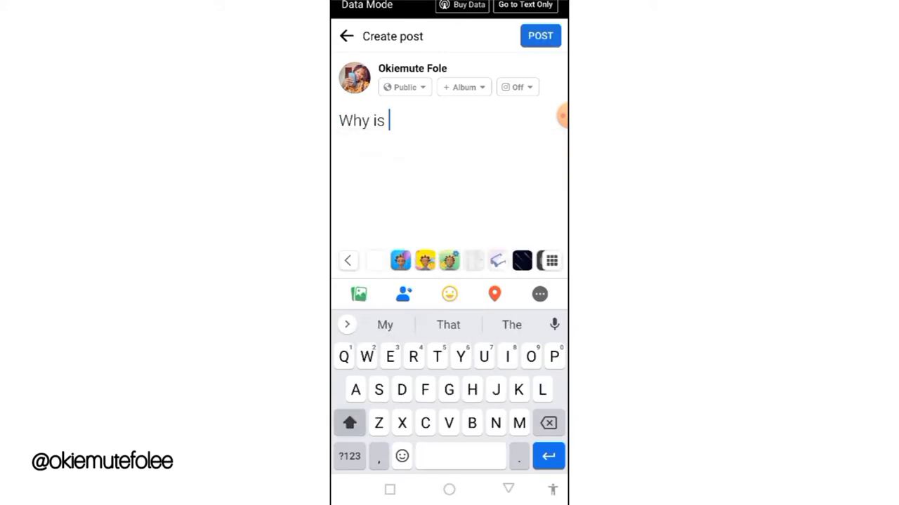
text(Life is dif)
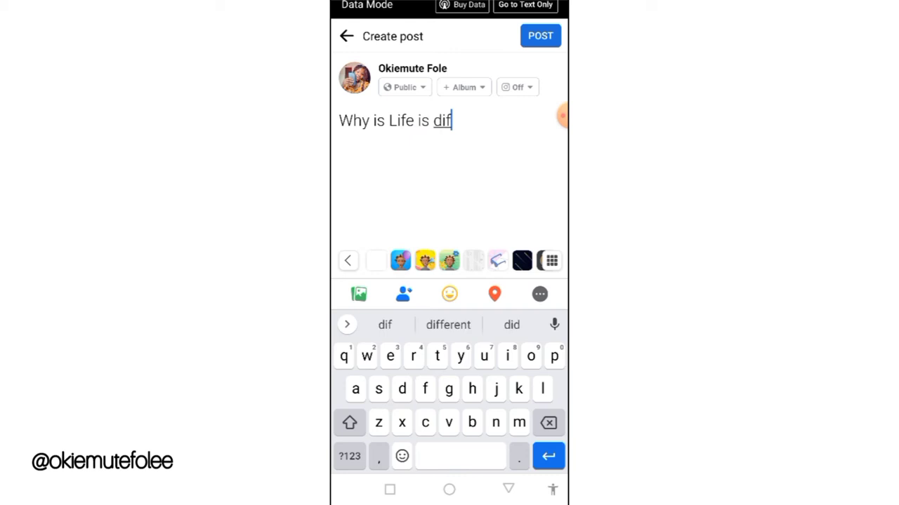
text(ficult)
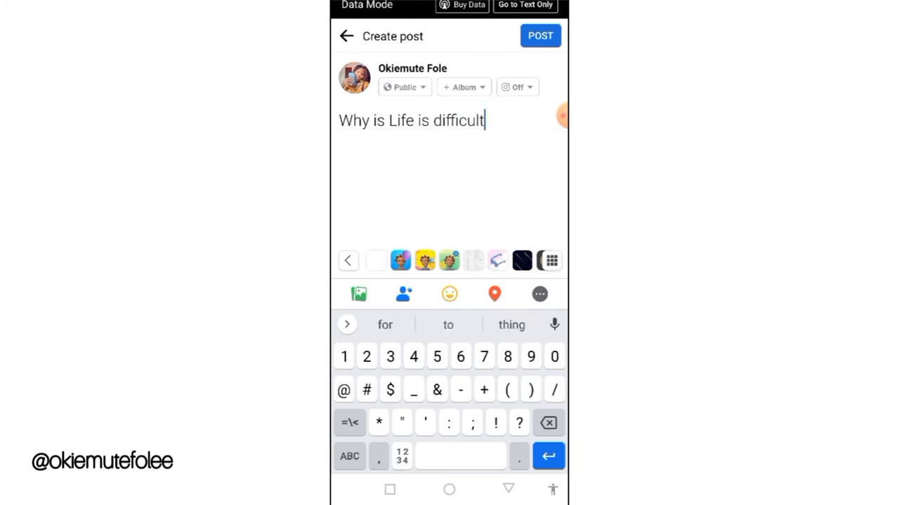
text(?)
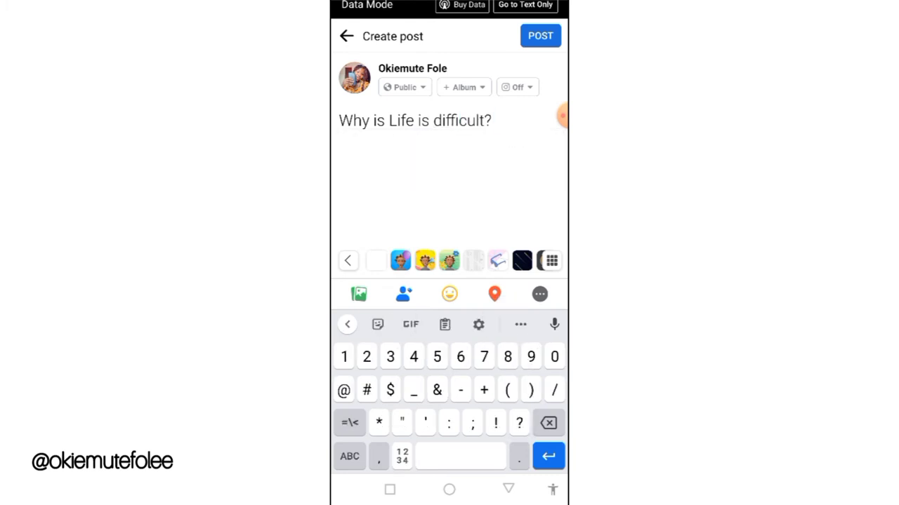
double_click(354, 120)
drag(376, 137, 502, 137)
Copy the selected caption and switch over to Chrome.
click(495, 120)
click(508, 490)
click(390, 489)
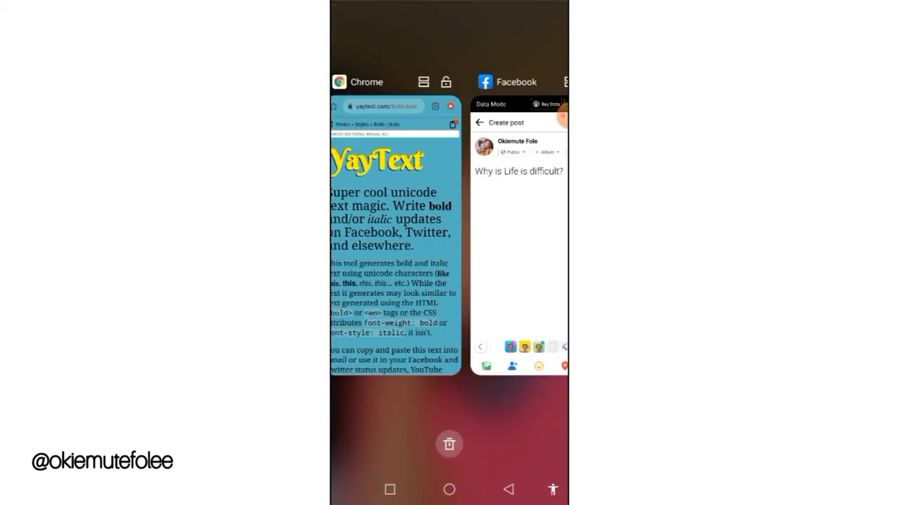
click(401, 225)
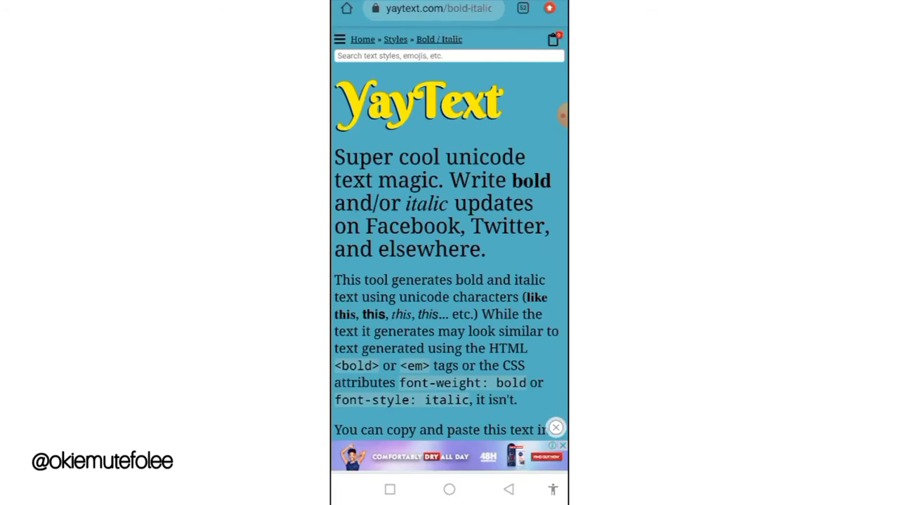
Load yaytext.com in Chrome's address bar.
click(428, 9)
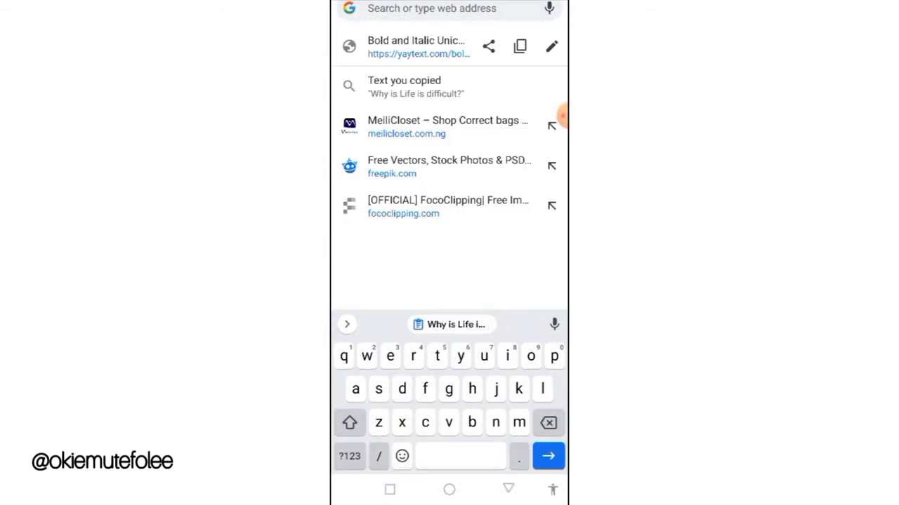
text(yay)
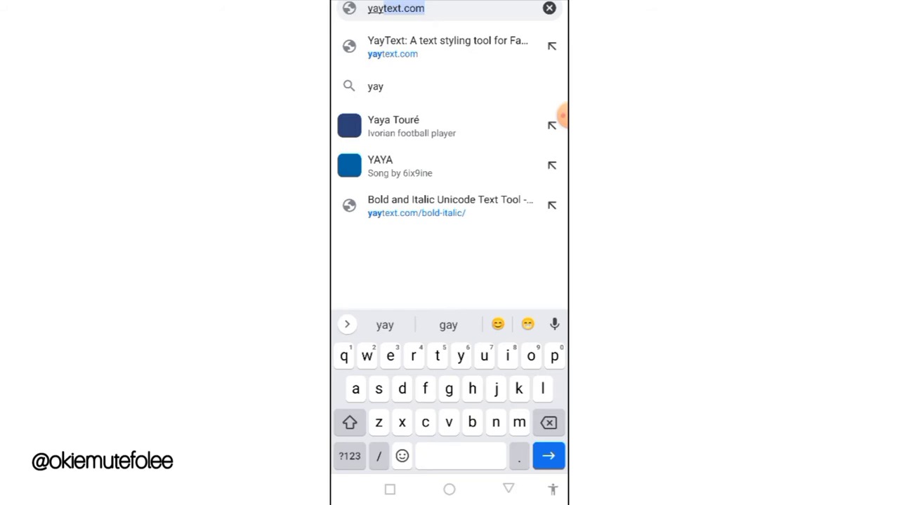
text(text)
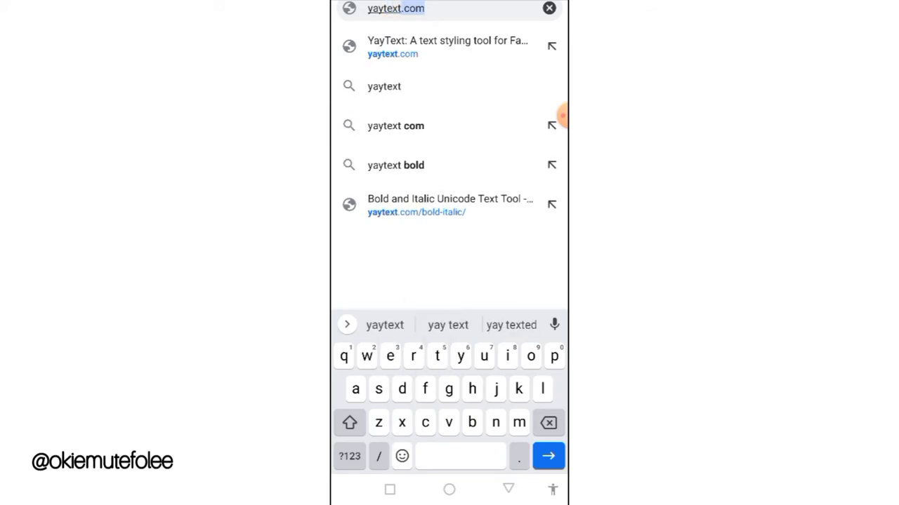
text(.com)
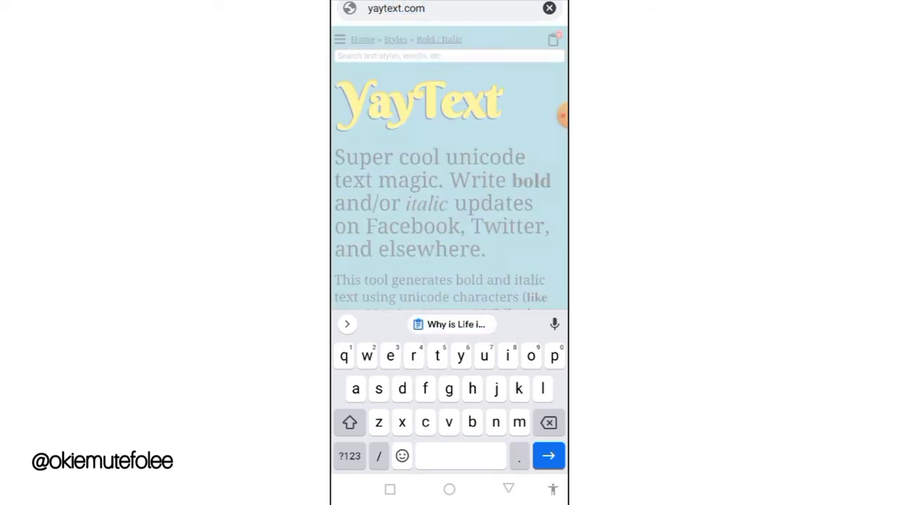
key(Return)
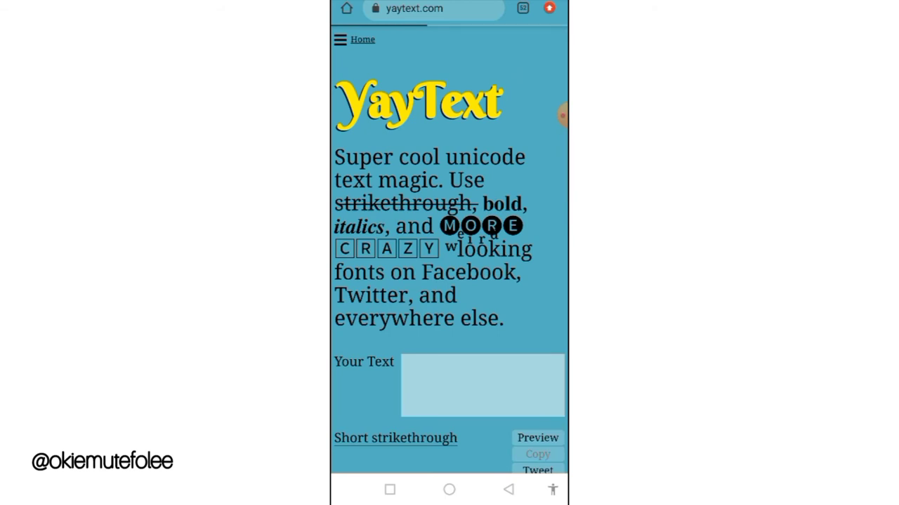
Enter 'Hello text string my old friend.' on YayText and browse the style previews.
text(Hel)
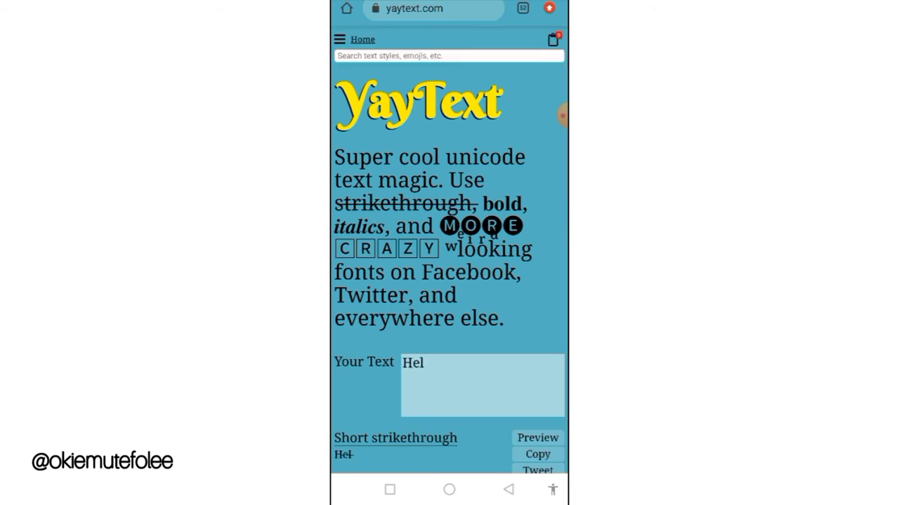
text(lo text string my)
scroll(449, 280, down, 15)
text(old f)
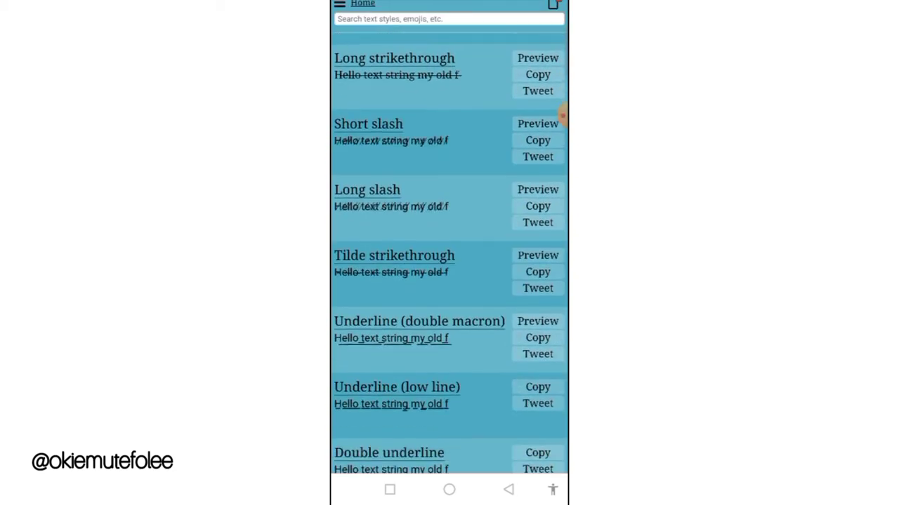
text(riend.)
scroll(449, 237, down, 3)
scroll(449, 237, down, 5)
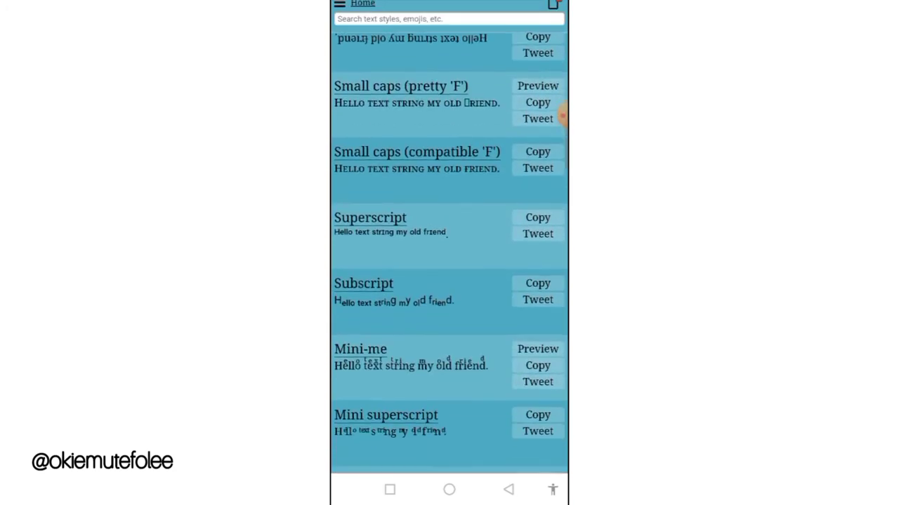
scroll(450, 237, down, 5)
scroll(450, 238, down, 5)
scroll(449, 272, up, 1)
scroll(449, 272, up, 3)
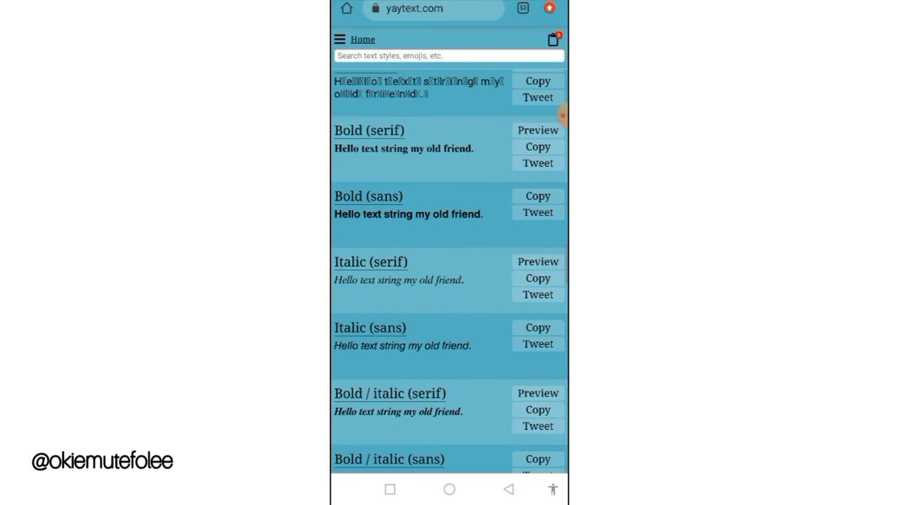
scroll(449, 272, up, 3)
scroll(449, 271, up, 1)
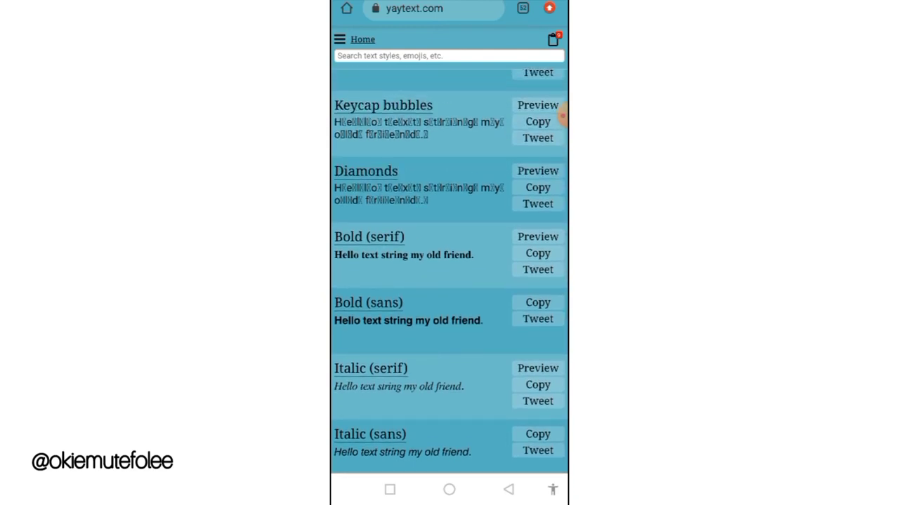
Open YayText's Bold / Italic generator and scroll to its text box.
click(368, 237)
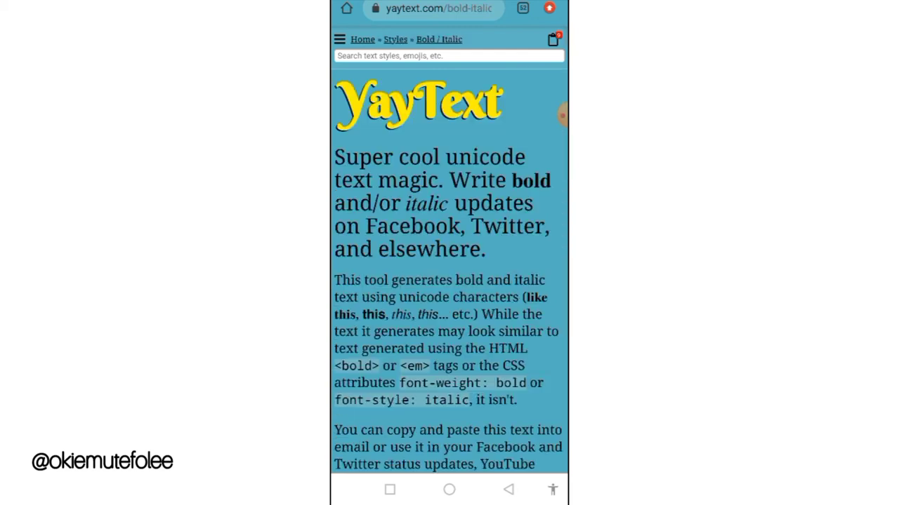
scroll(450, 281, down, 3)
scroll(449, 253, down, 3)
scroll(449, 253, down, 2)
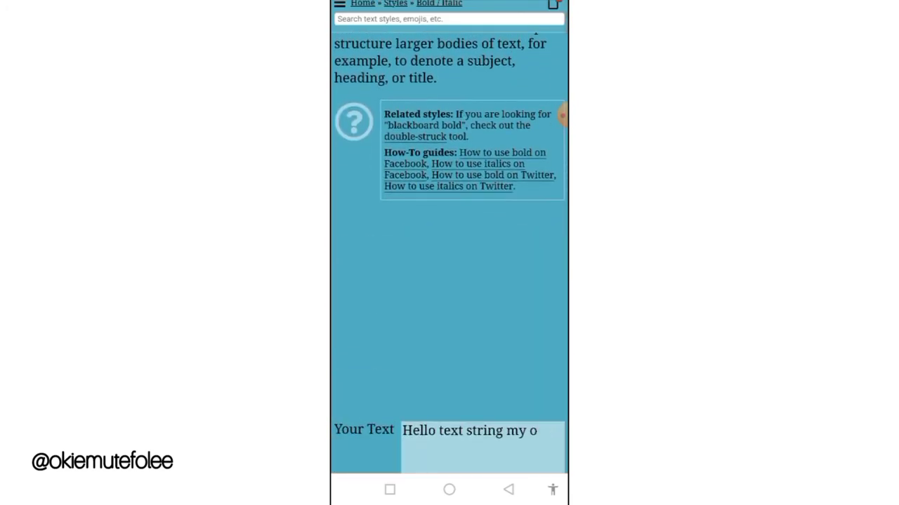
text(ld friend.)
scroll(449, 252, down, 2)
scroll(450, 253, down, 2)
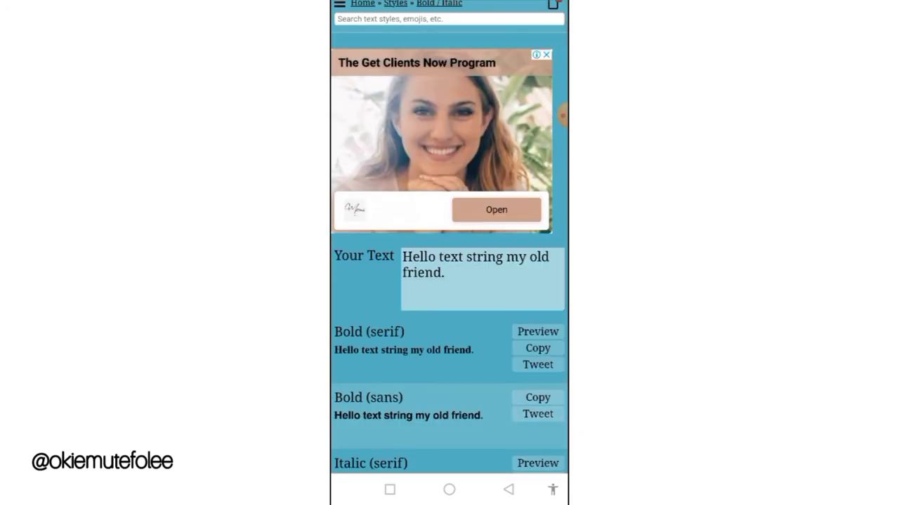
Replace the sample text with the pasted caption 'Why is Life is difficult?'.
key(ctrl+a)
key(BackSpace)
click(403, 267)
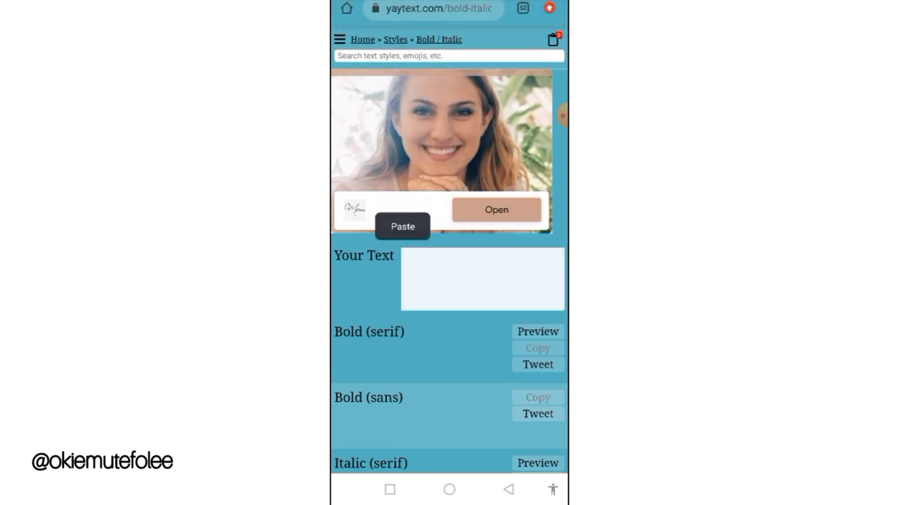
click(402, 226)
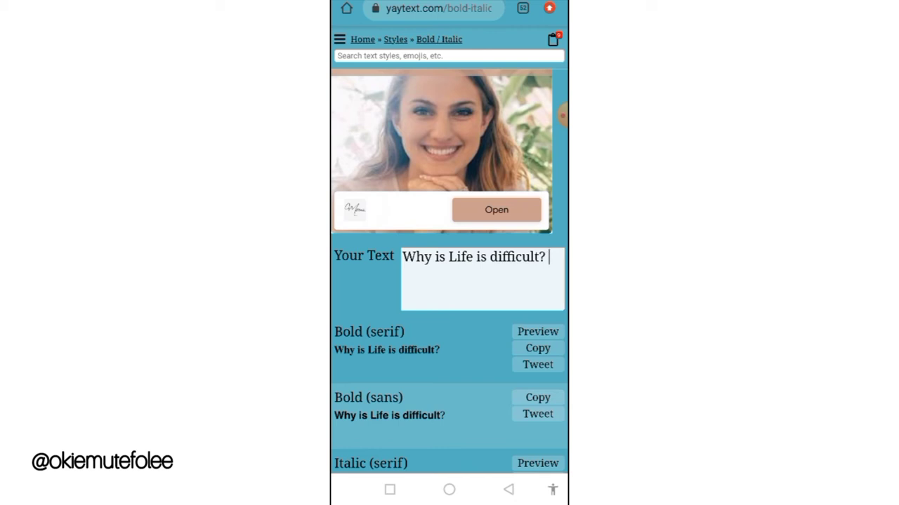
Copy the Bold (sans) version of the caption.
scroll(449, 281, down, 3)
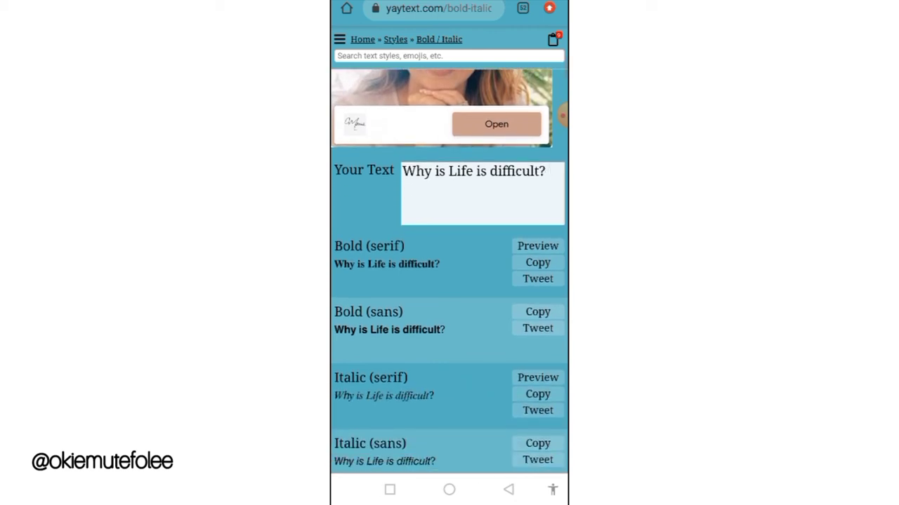
scroll(448, 281, down, 2)
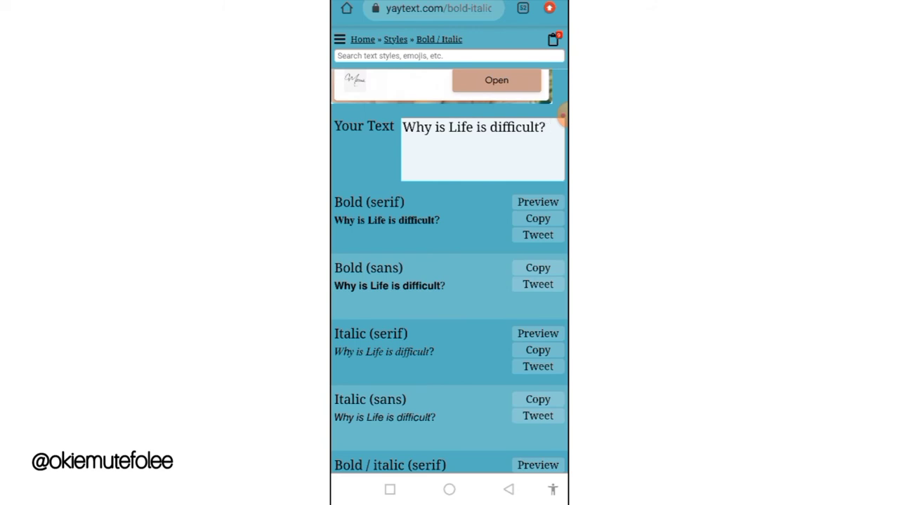
scroll(449, 281, down, 2)
scroll(449, 281, down, 2)
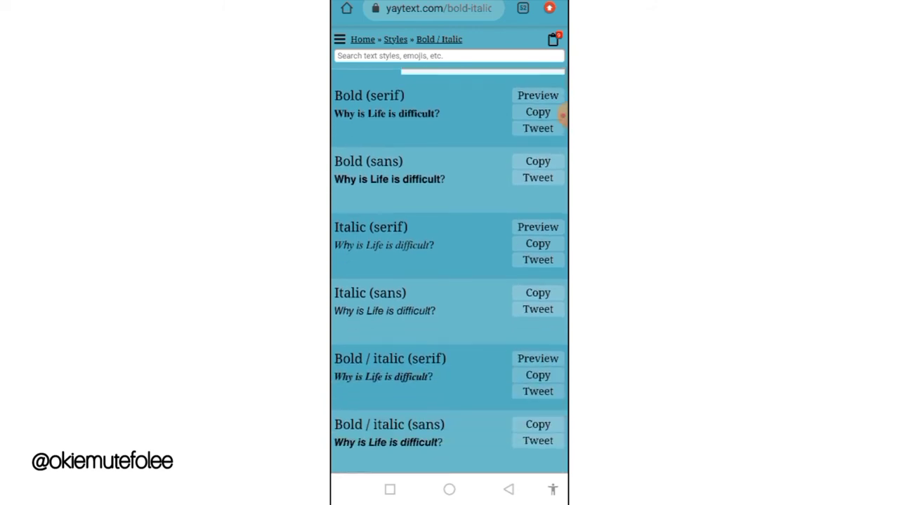
scroll(448, 281, down, 3)
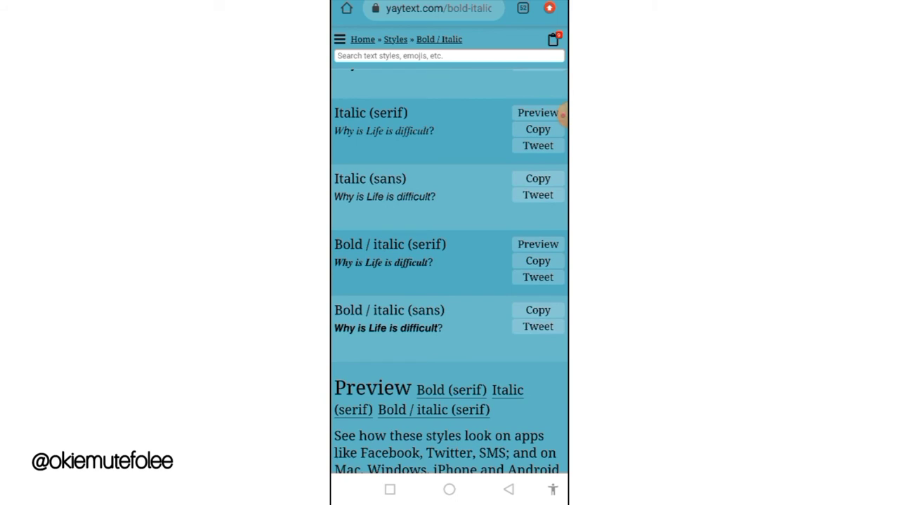
scroll(448, 280, up, 1)
scroll(448, 280, up, 3)
scroll(449, 281, up, 1)
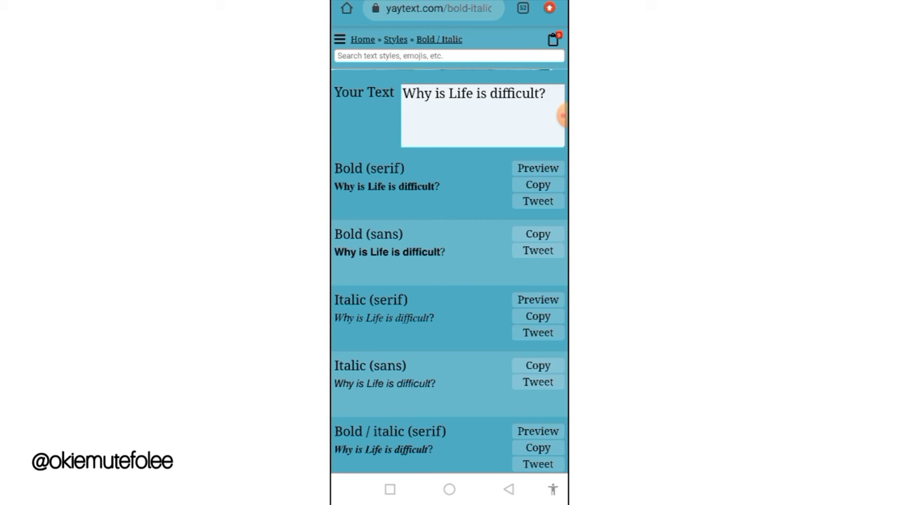
click(538, 234)
click(390, 490)
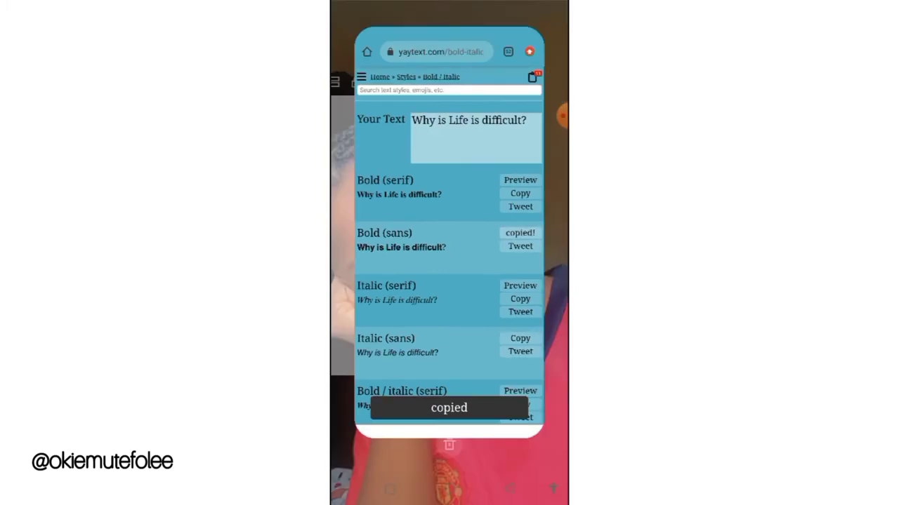
In the Facebook draft, replace the plain text with the pasted bold caption.
click(441, 210)
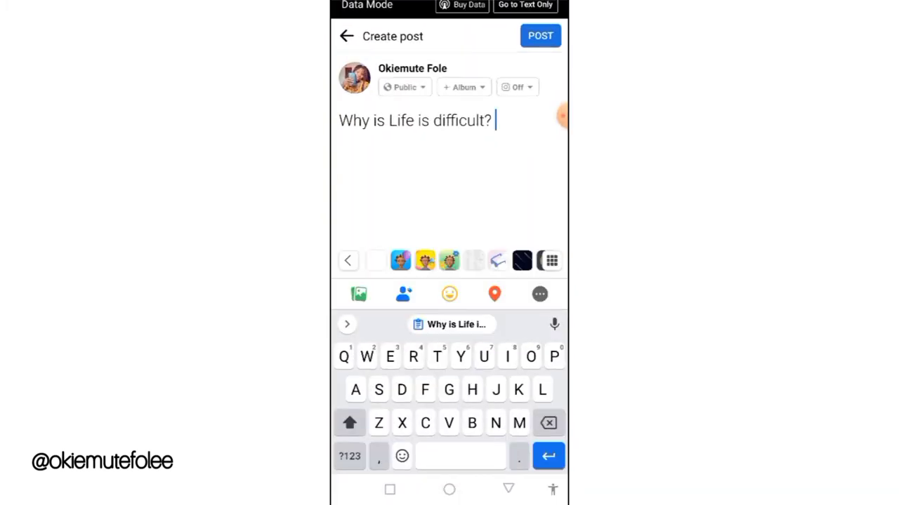
key(BackSpace)
key(BackSpace)
key(BackSpace)
key(BackSpace)
key(BackSpace)
key(BackSpace)
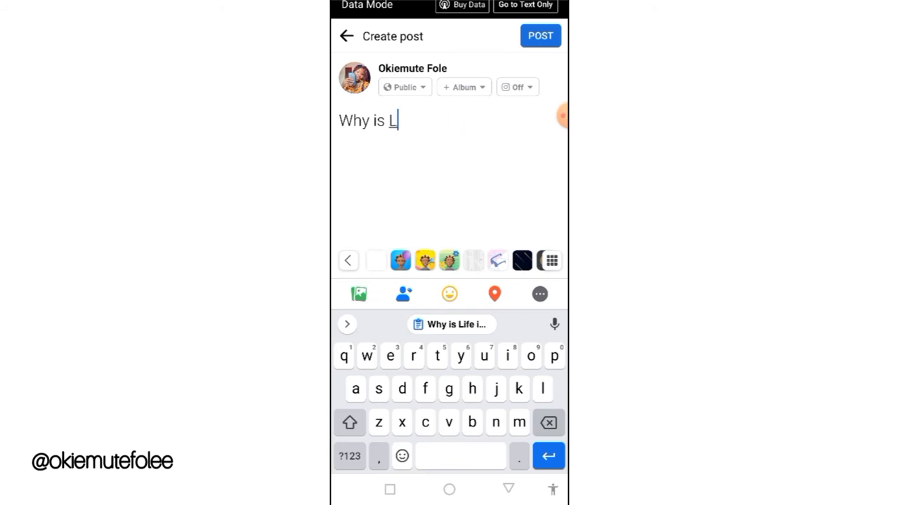
key(BackSpace)
key(BackSpace)
key(BackSpace)
click(455, 324)
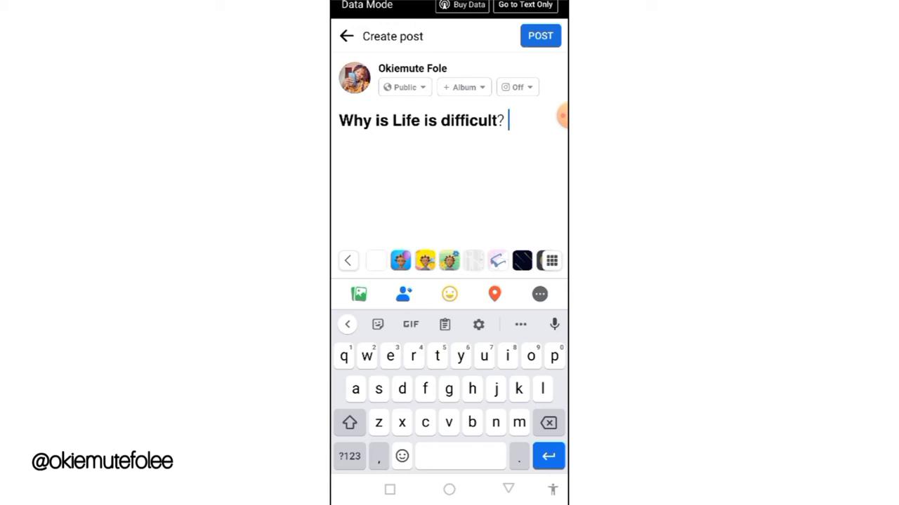
Add two blank lines and a test word 'Hhjkdjjjd' below the caption, then select it.
key(Return)
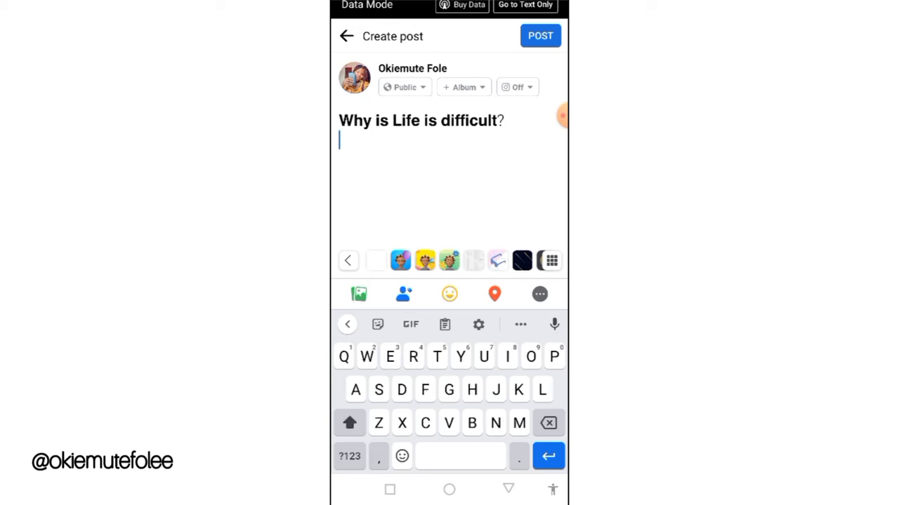
key(Return)
text(Hhjkdjj)
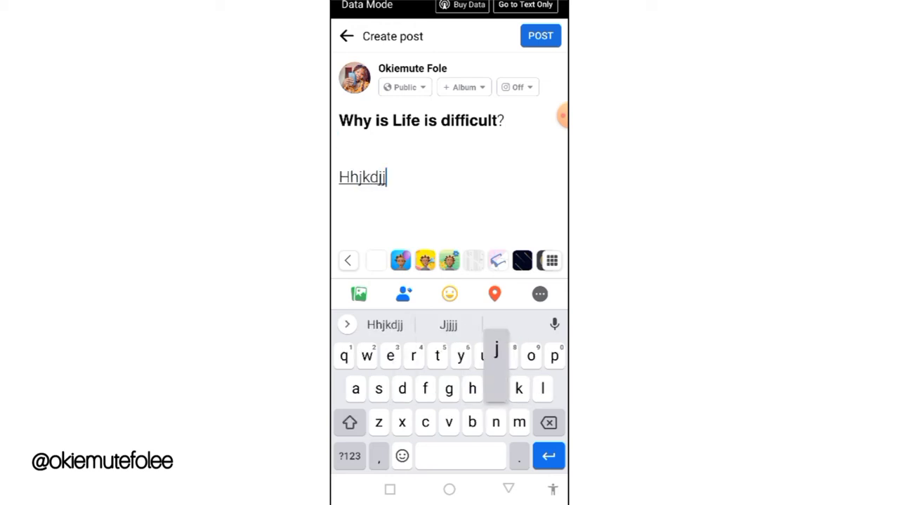
text(jd)
double_click(368, 177)
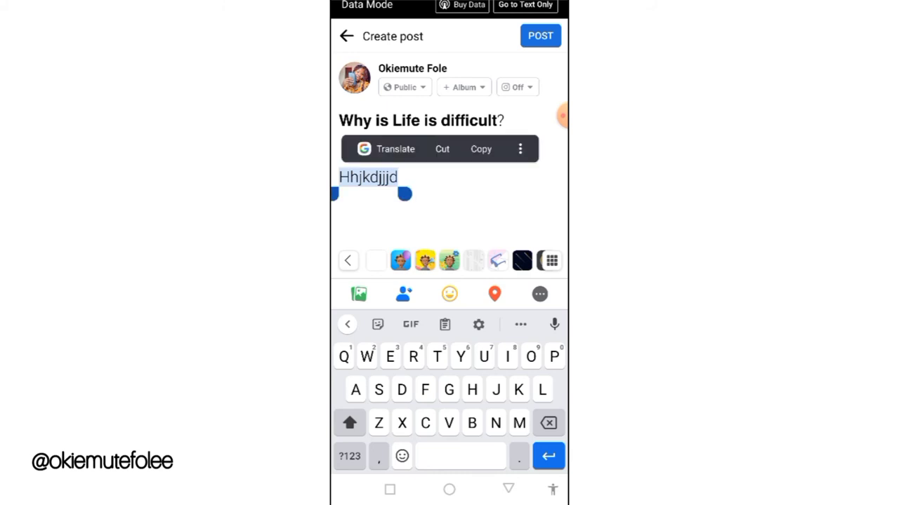
click(390, 489)
drag(393, 225, 477, 225)
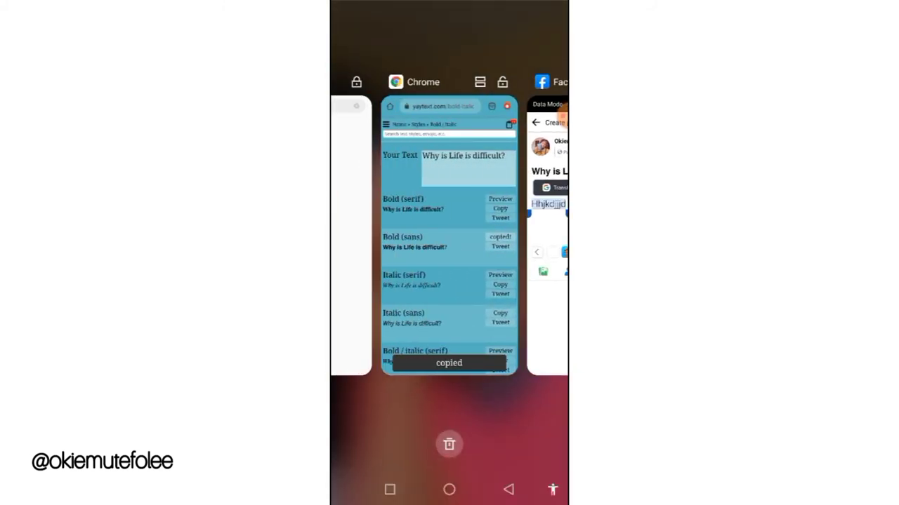
Pick the YayText Chrome card from the Android app switcher.
click(475, 232)
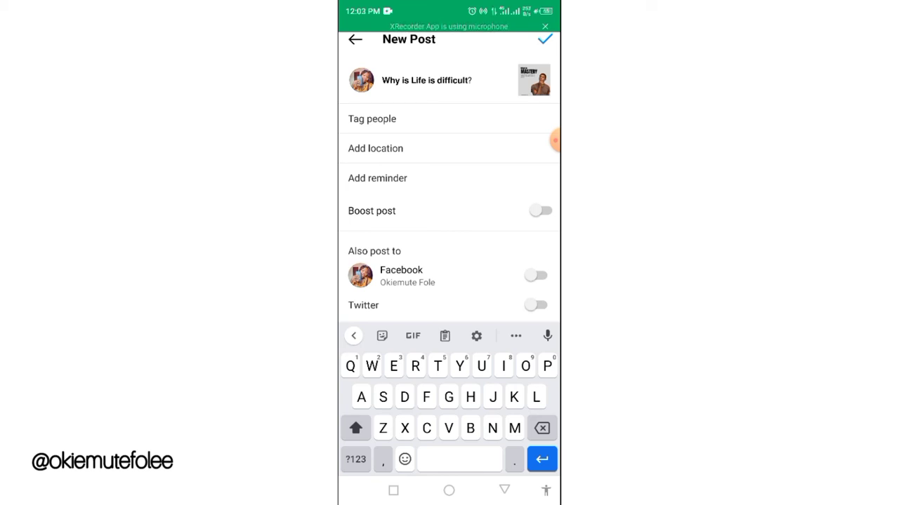
Review the bold caption and share the Instagram post with the checkmark.
click(471, 80)
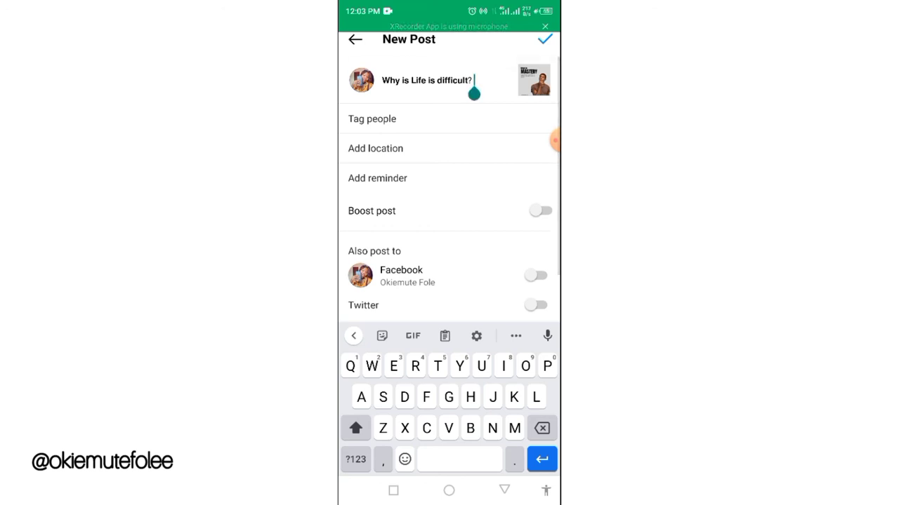
click(545, 39)
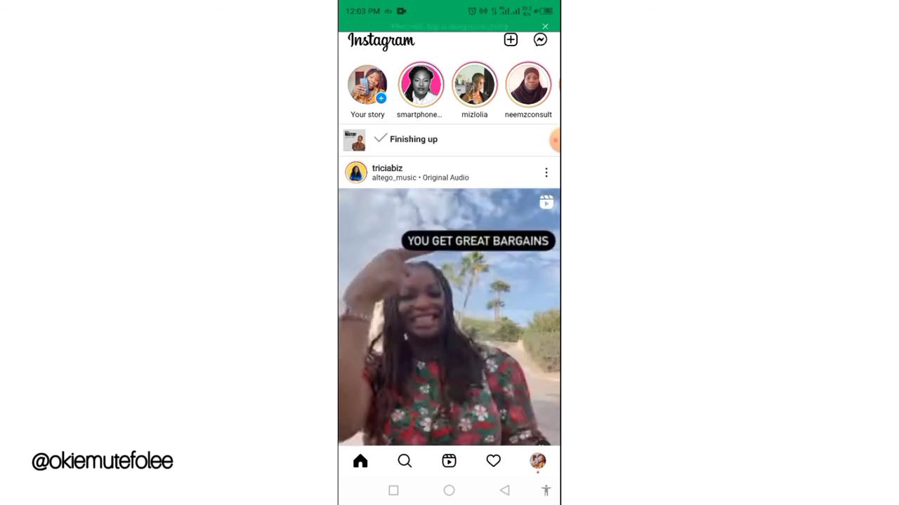
Scroll the Instagram feed to view the shared MASTERY post and its bold caption.
scroll(449, 251, down, 2)
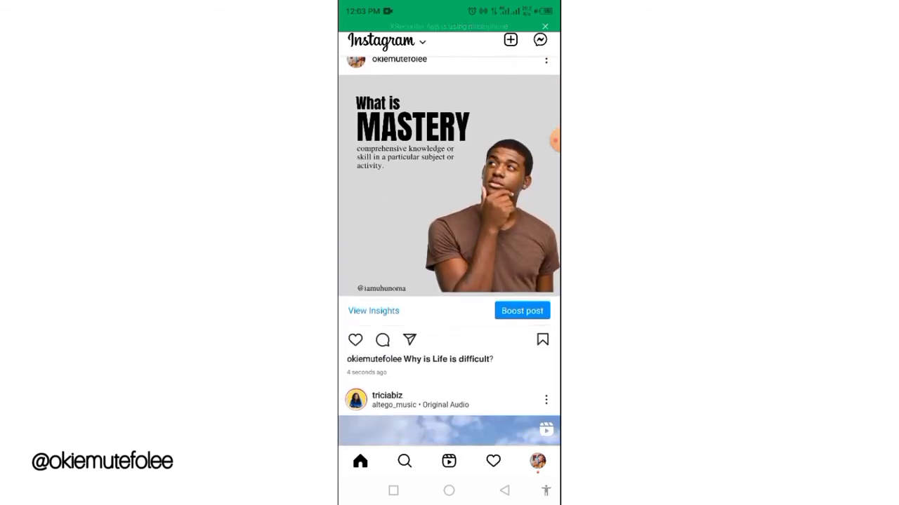